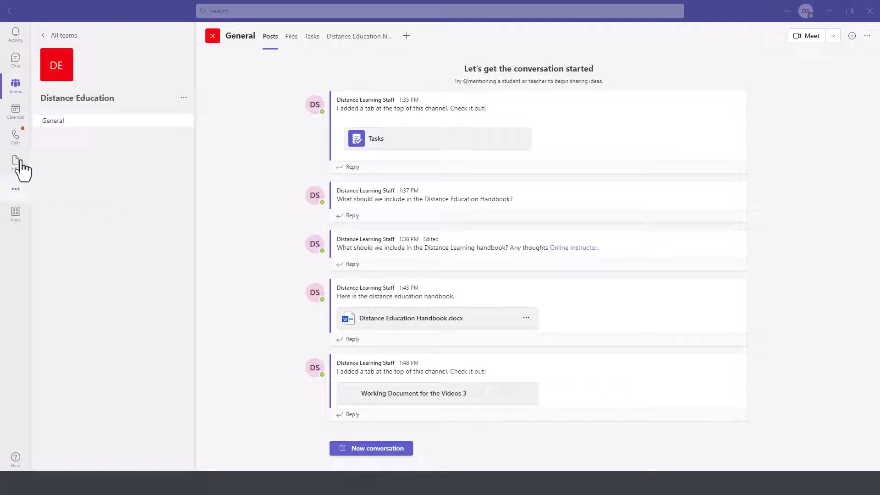
# Start a new channel in the Distance Education team named "Course Development" with the description "All about course development"
pyautogui.click(18, 94)
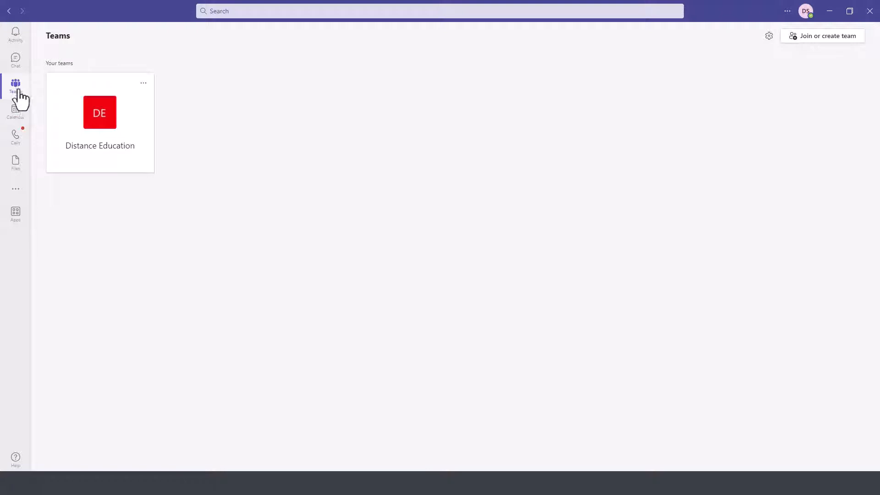
pyautogui.click(106, 115)
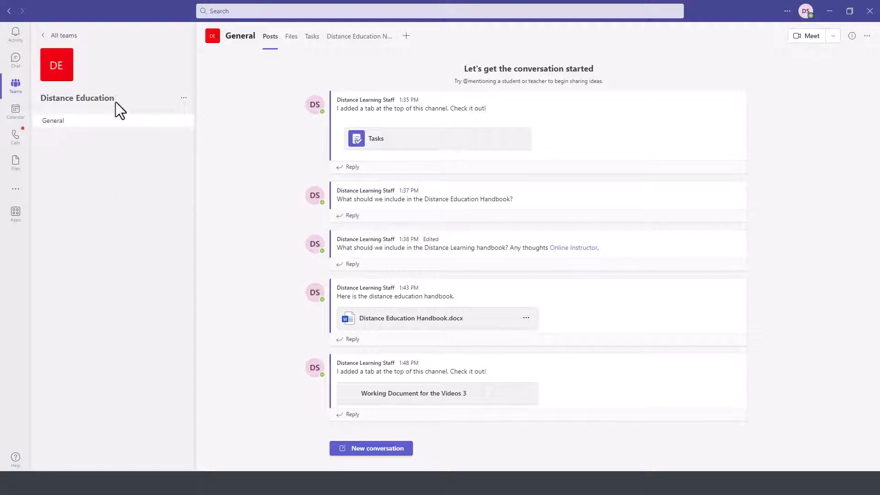
pyautogui.click(184, 99)
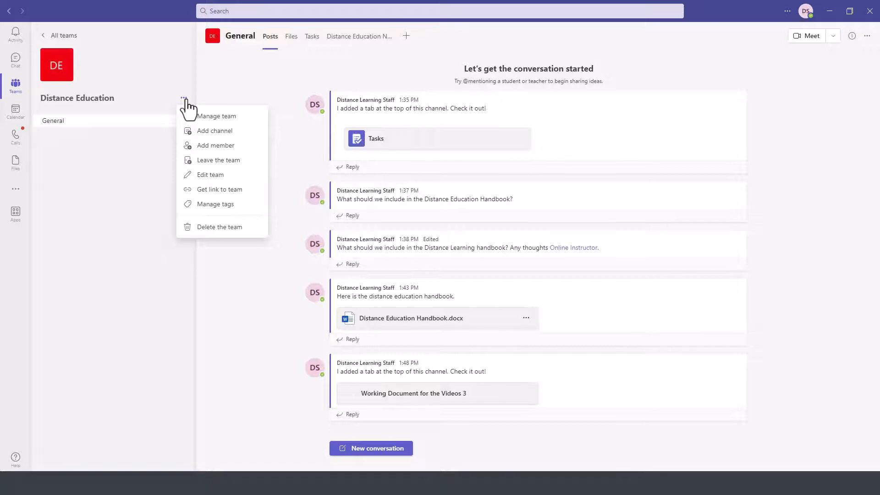
pyautogui.click(214, 131)
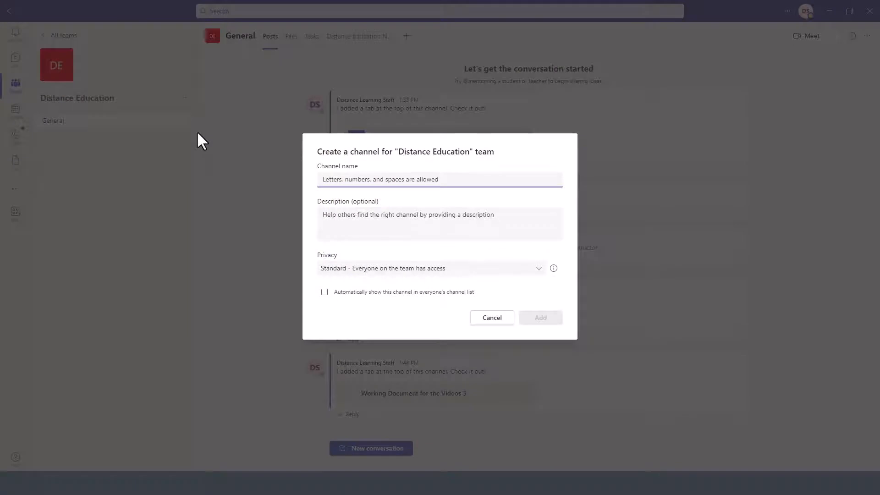
pyautogui.write('Course Development')
pyautogui.click(383, 221)
pyautogui.write('All about course development')
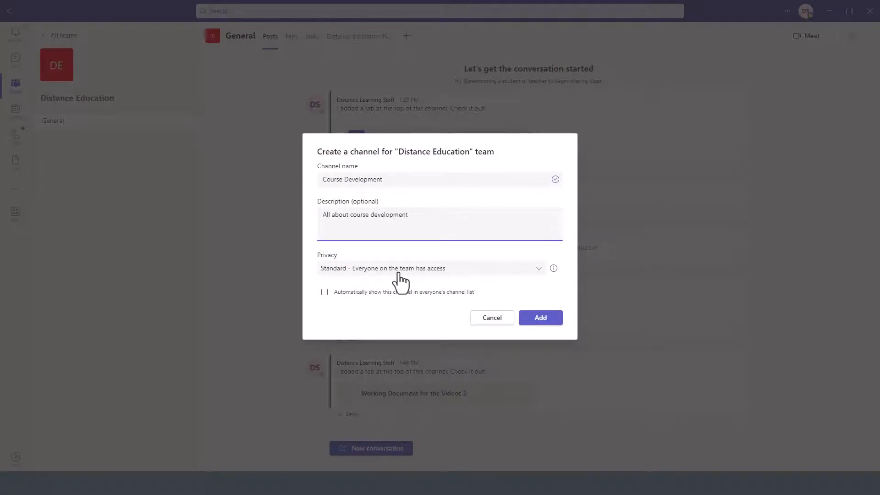
# Keep the channel's privacy at Standard, have it shown automatically in everyone's channel list, and add it to the team
pyautogui.click(398, 274)
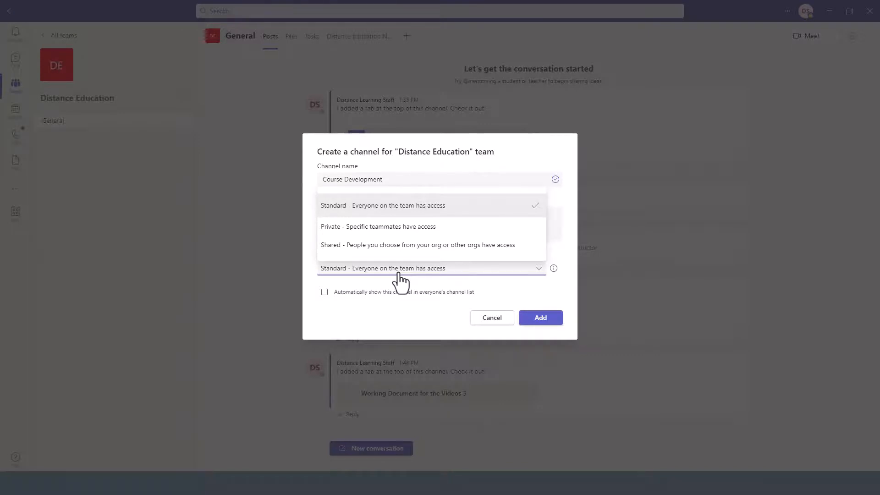
pyautogui.click(402, 302)
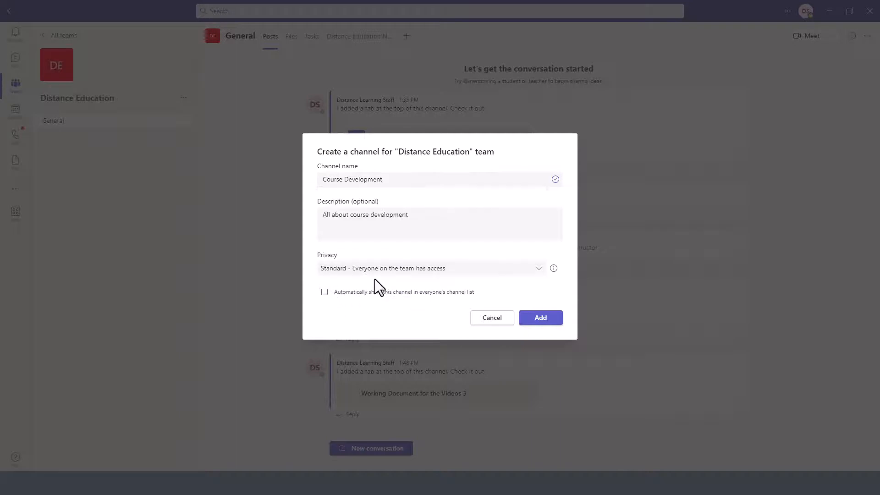
pyautogui.click(325, 293)
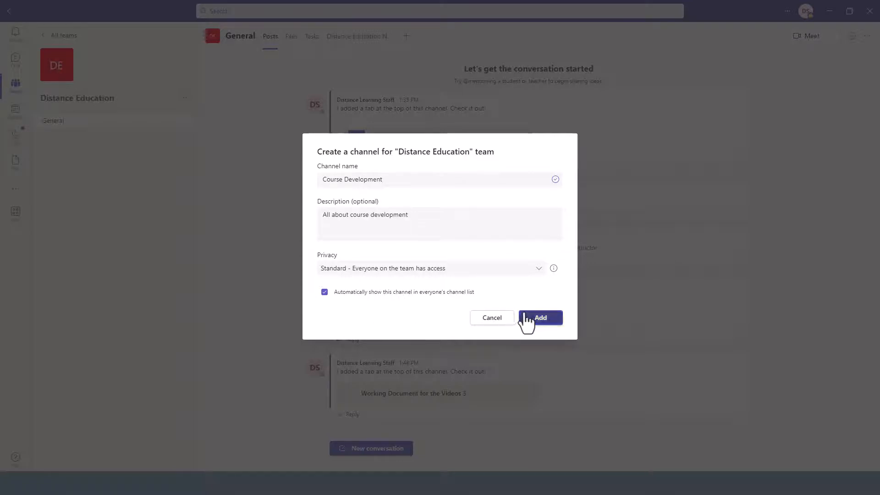
pyautogui.click(539, 320)
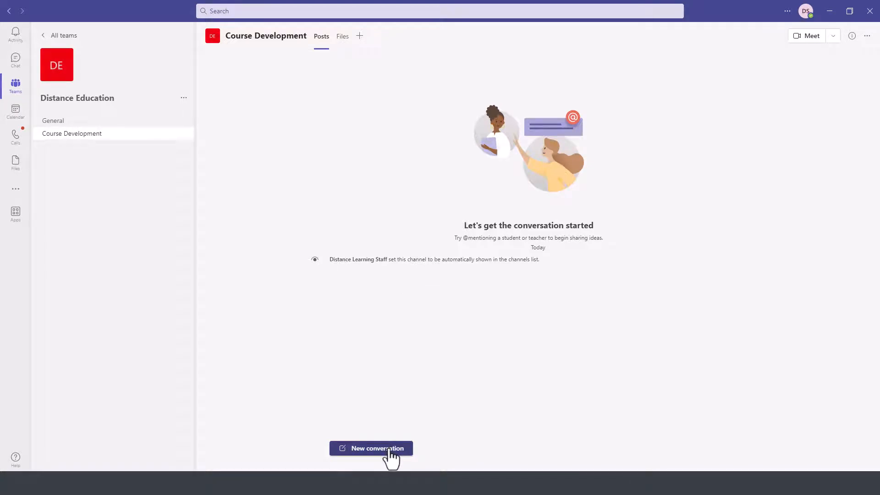
# Add the default Distance Education Notebook as a OneNote tab in the Course Development channel
pyautogui.click(341, 38)
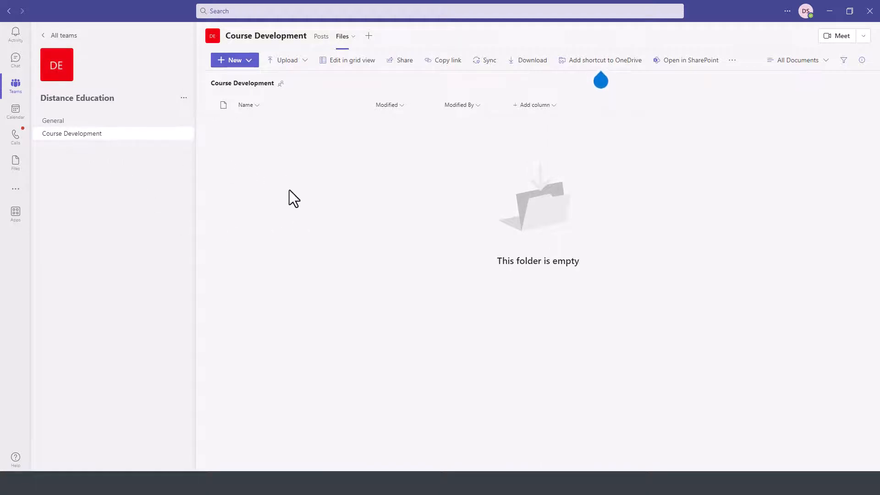
pyautogui.click(369, 37)
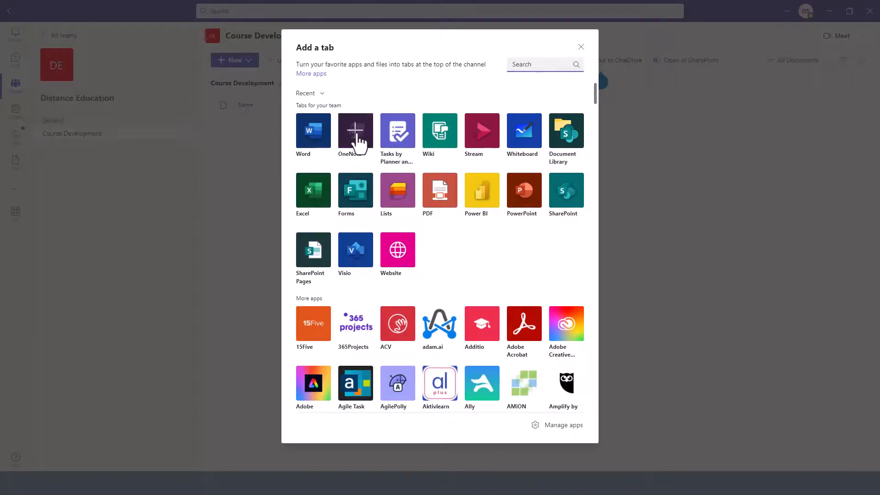
pyautogui.click(356, 135)
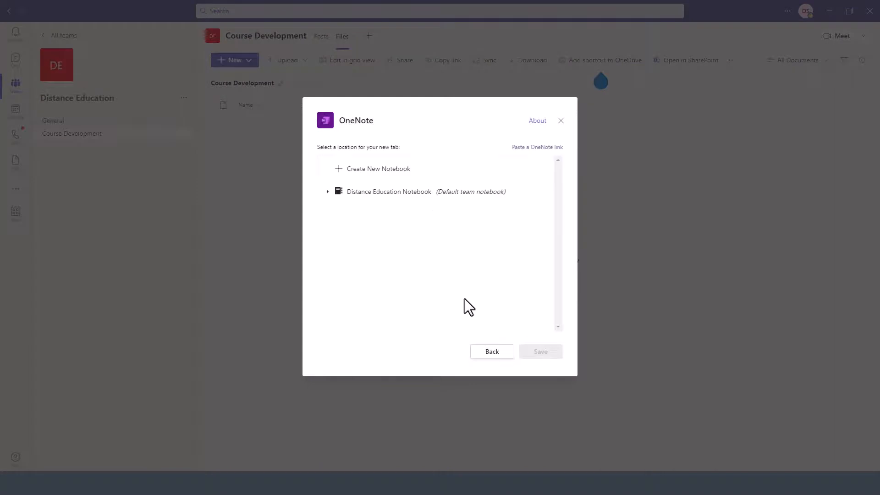
pyautogui.click(402, 197)
pyautogui.click(540, 351)
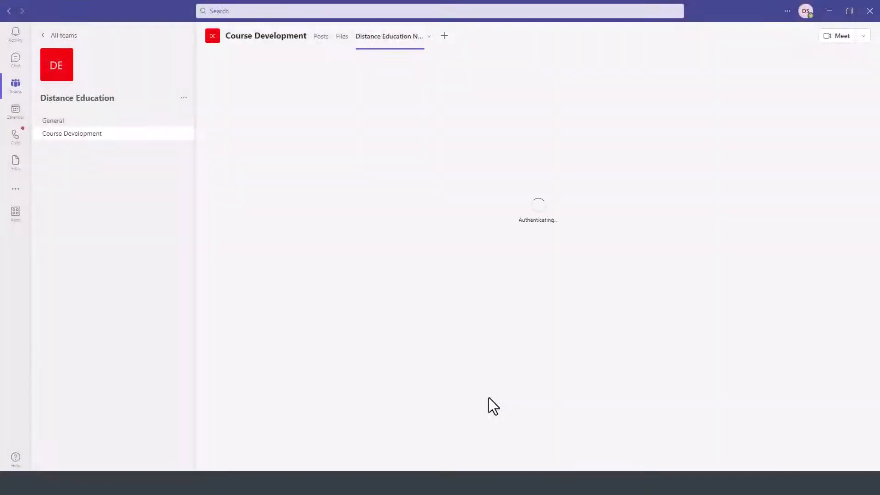
# Open the management settings of the Course Development channel and review its permissions and channel moderation choices
pyautogui.click(176, 134)
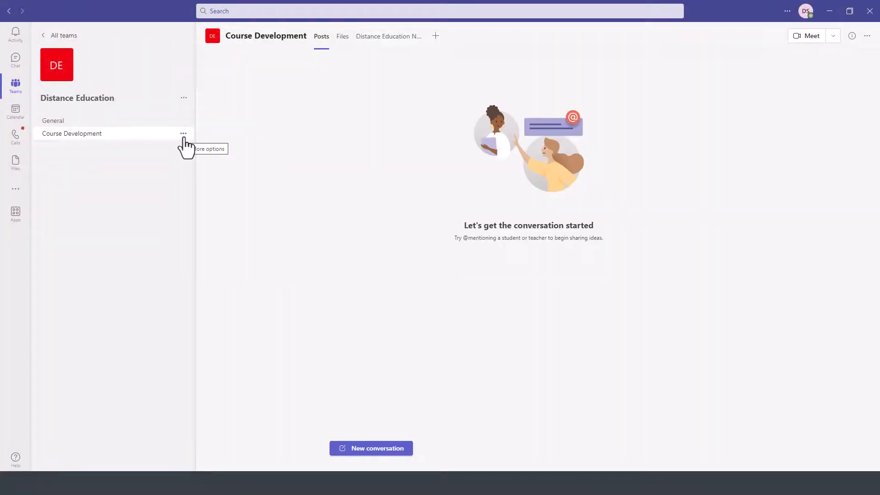
pyautogui.click(183, 134)
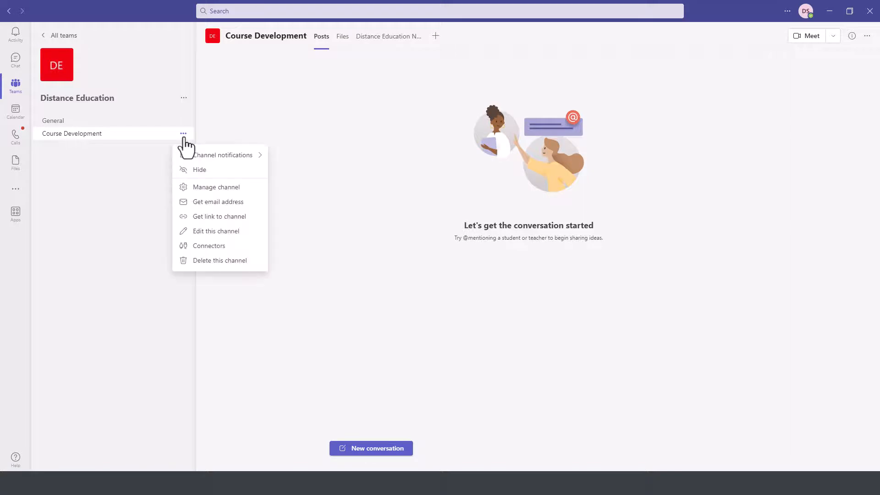
pyautogui.moveTo(192, 155)
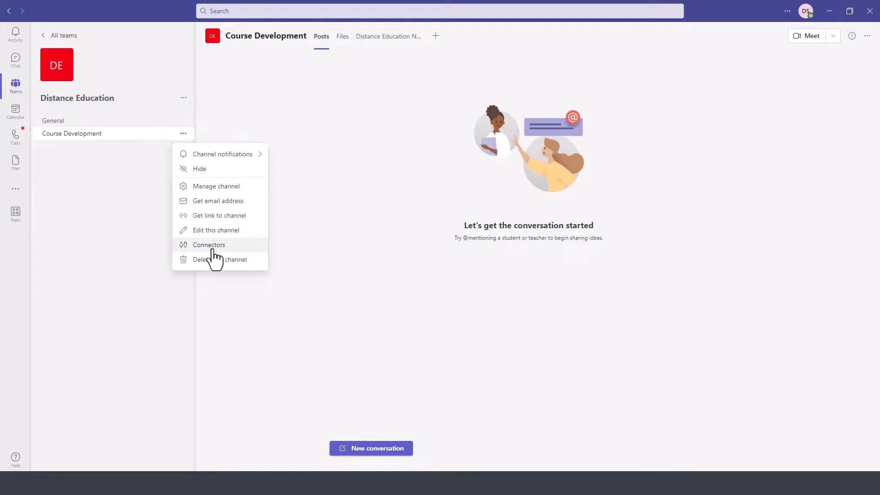
pyautogui.click(221, 188)
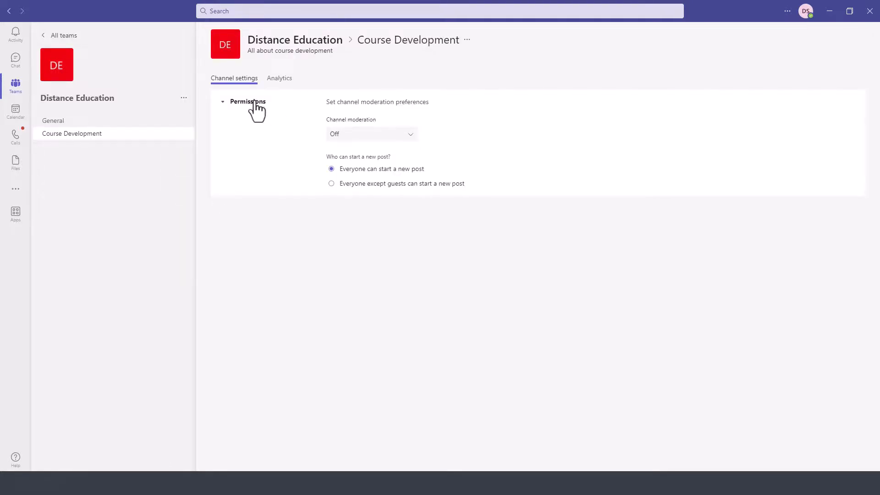
pyautogui.click(229, 103)
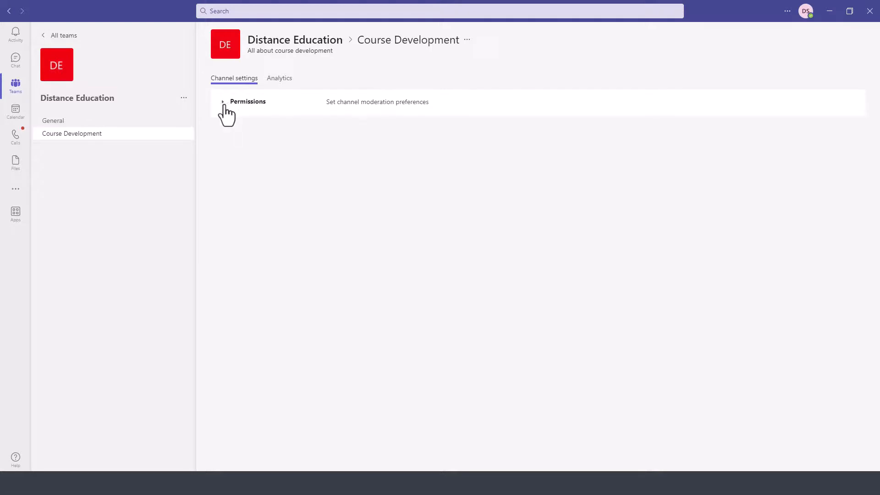
pyautogui.click(229, 104)
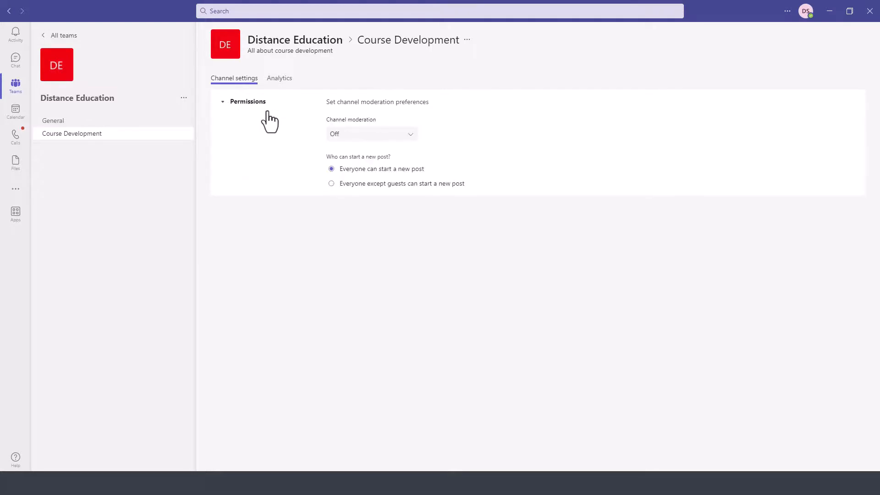
pyautogui.click(408, 136)
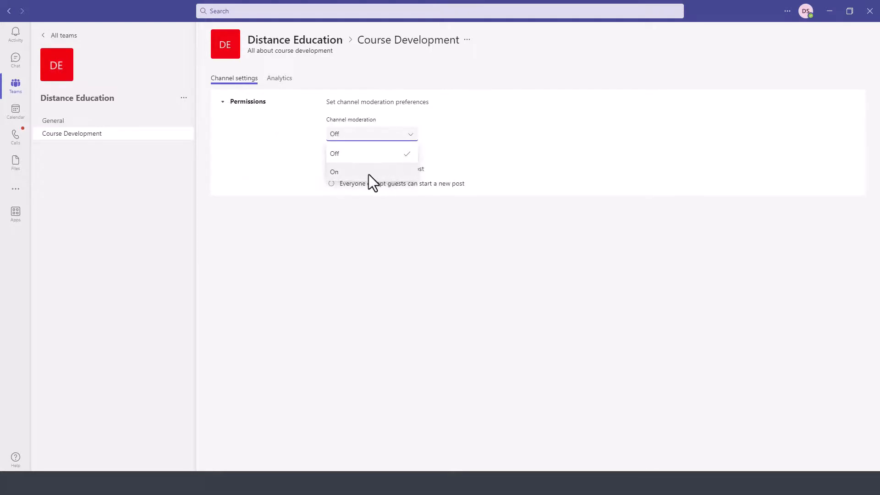
pyautogui.click(281, 185)
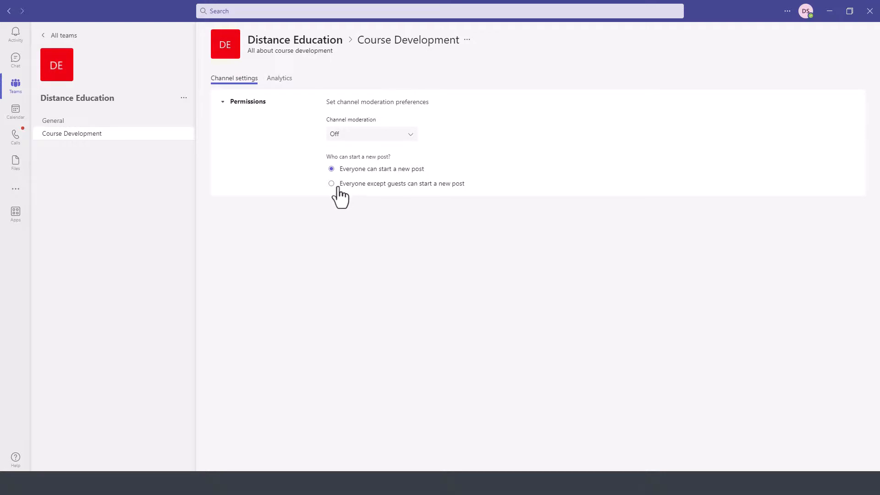
# View the Course Development channel's analytics and compare them with its channel settings page
pyautogui.click(286, 80)
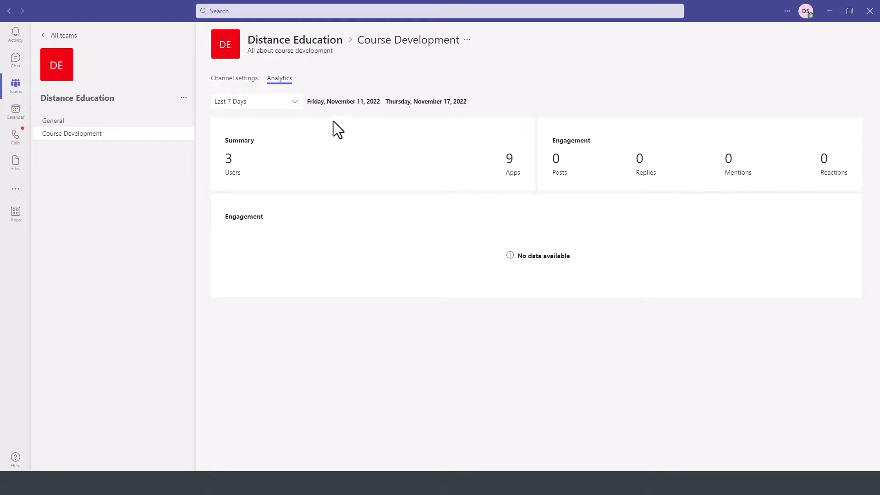
pyautogui.click(244, 83)
pyautogui.click(268, 79)
pyautogui.click(246, 100)
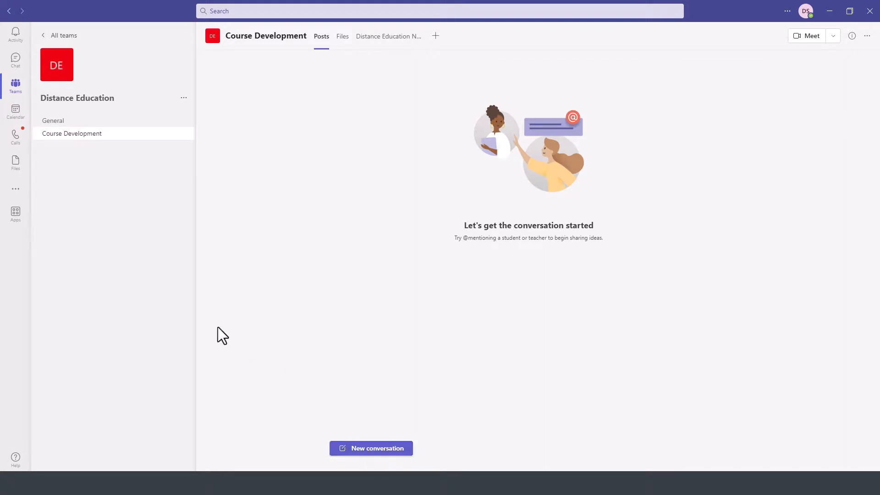
# Post "Here is a tentative schedule for the course development." in the channel with Distance Education Handbook.docx attached from the computer
pyautogui.click(367, 449)
pyautogui.write('Here is a tentative schedule for the course development.')
pyautogui.click(356, 464)
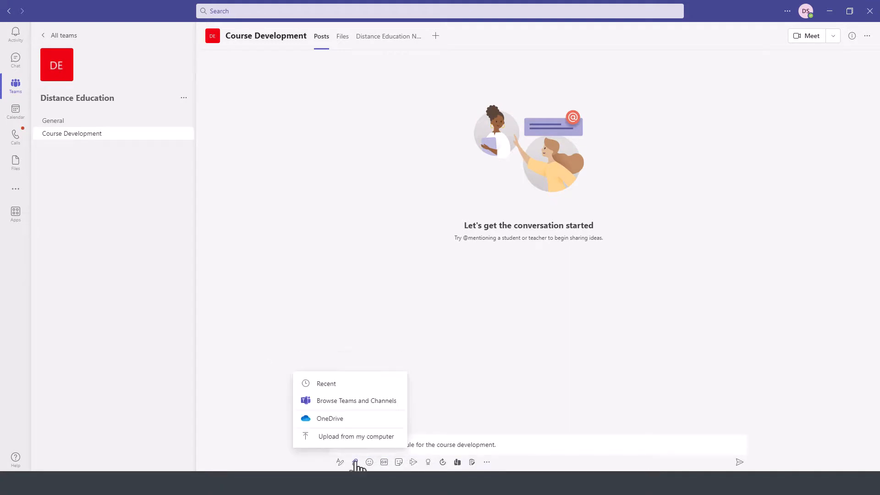
pyautogui.click(331, 438)
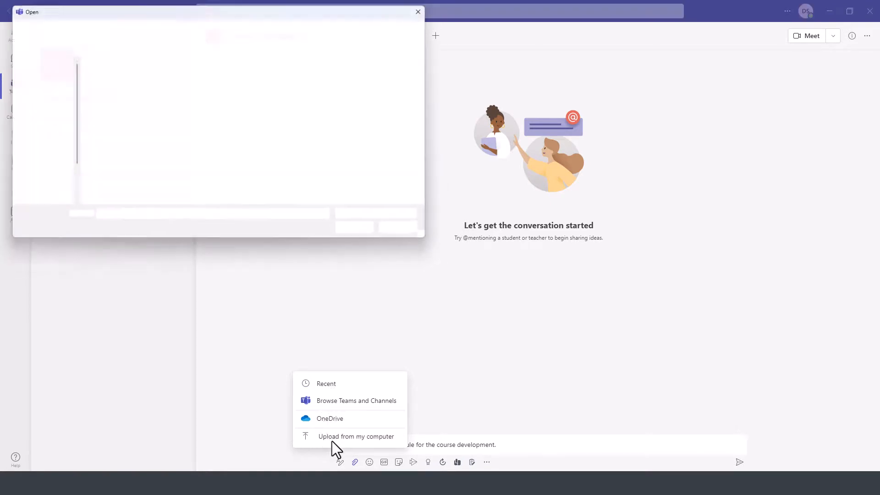
pyautogui.click(138, 144)
pyautogui.click(372, 229)
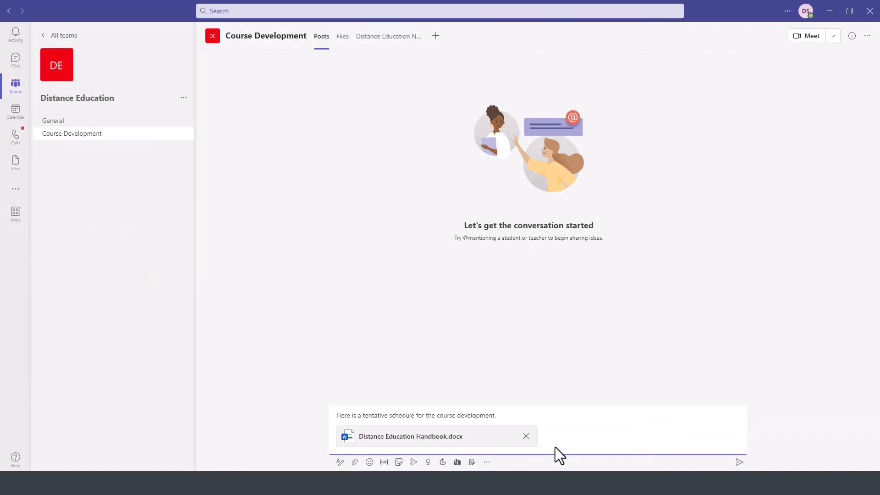
pyautogui.press('Return')
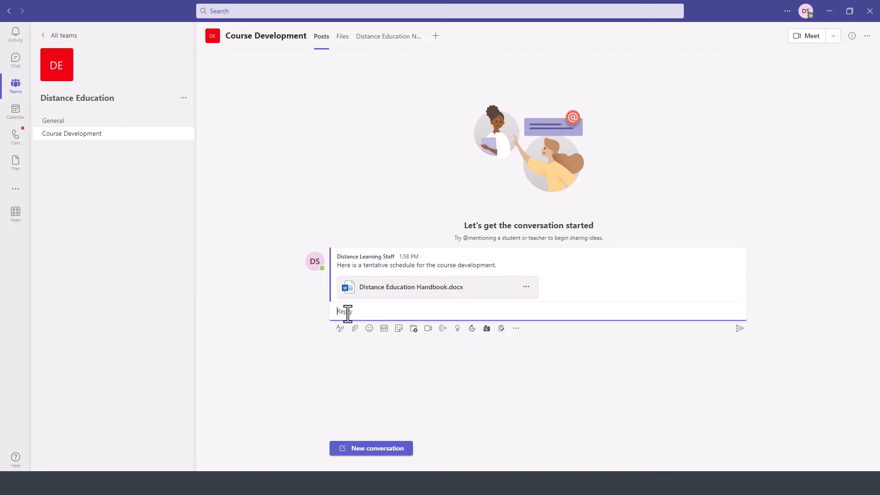
# Reply to the schedule post with "Got it. Looks great." followed by a smiley emoji
pyautogui.write('Got it. Looks great.')
pyautogui.click(369, 328)
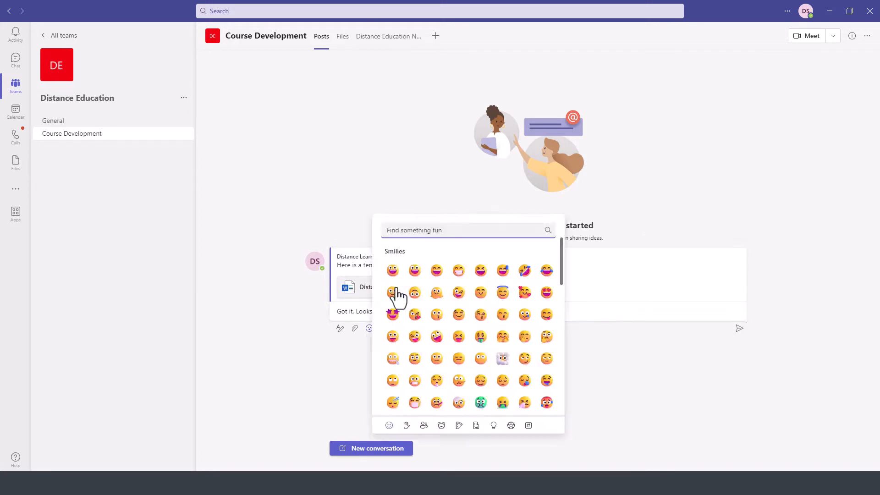
pyautogui.click(395, 299)
pyautogui.click(739, 328)
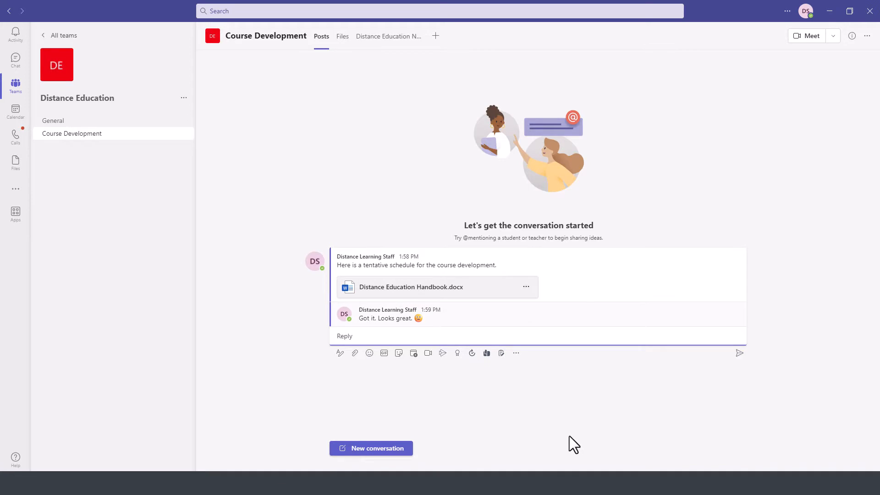
pyautogui.click(64, 122)
pyautogui.click(72, 133)
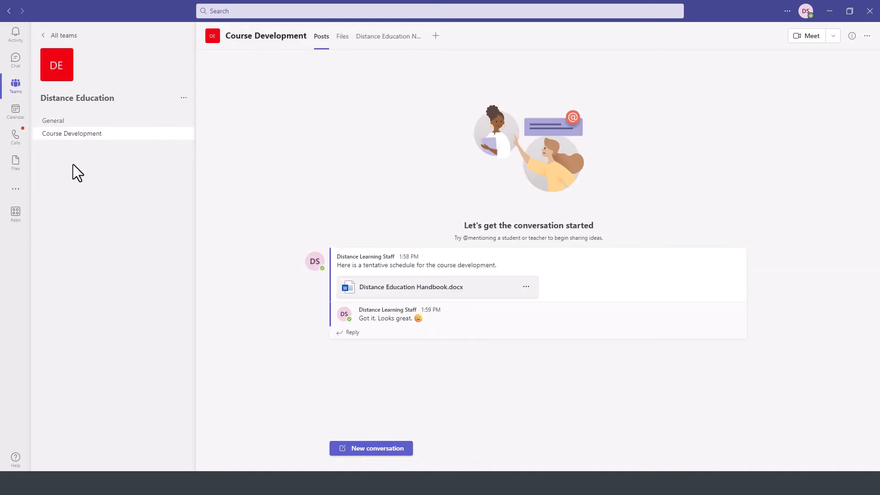